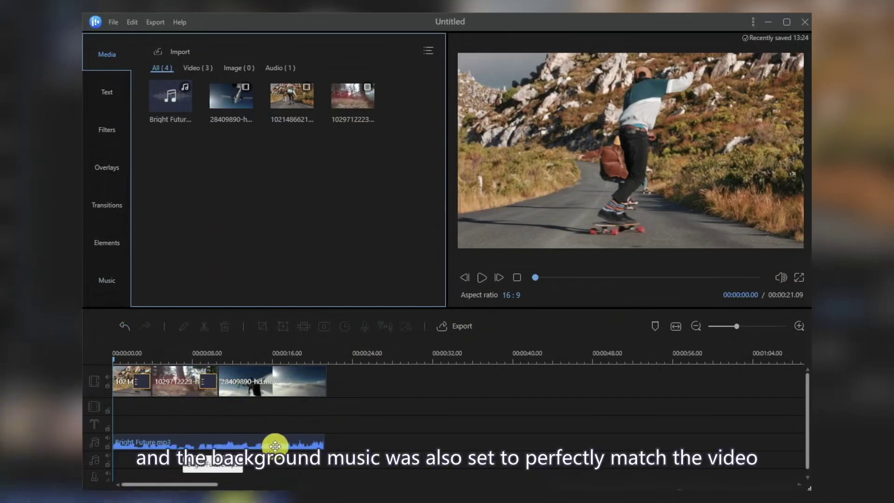
Play the edited timeline in the preview player, then pause it.
left_click(483, 280)
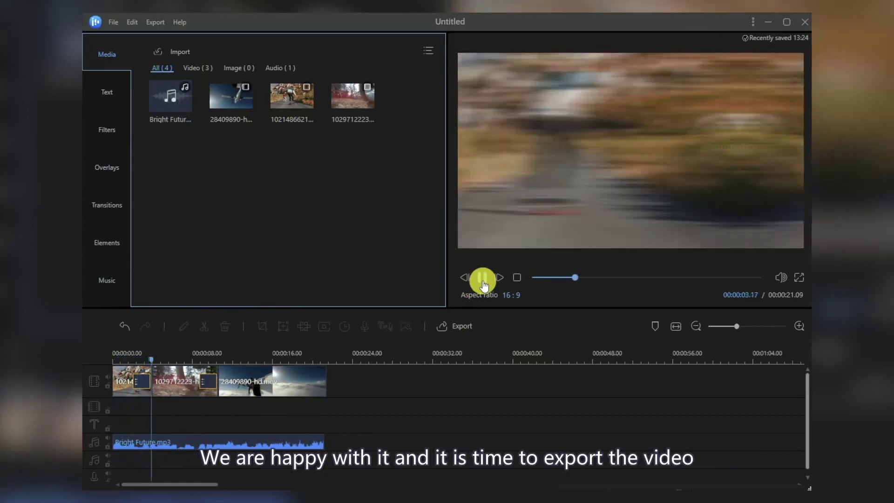
left_click(483, 279)
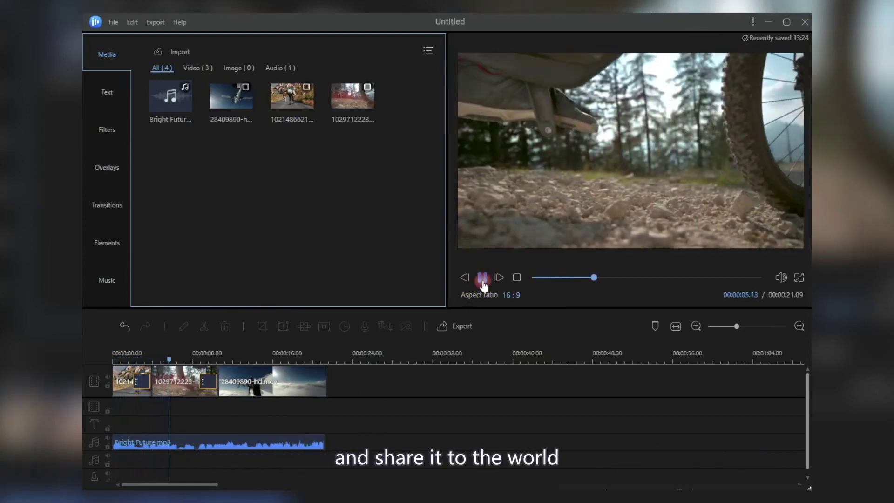
Open the export window, browse the Audio and platform tabs, and return to Video with MP4.
left_click(450, 326)
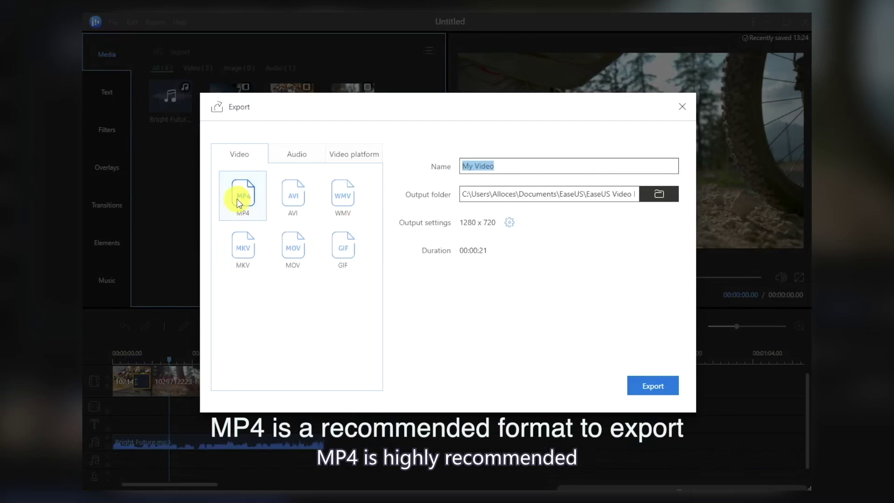
left_click(297, 154)
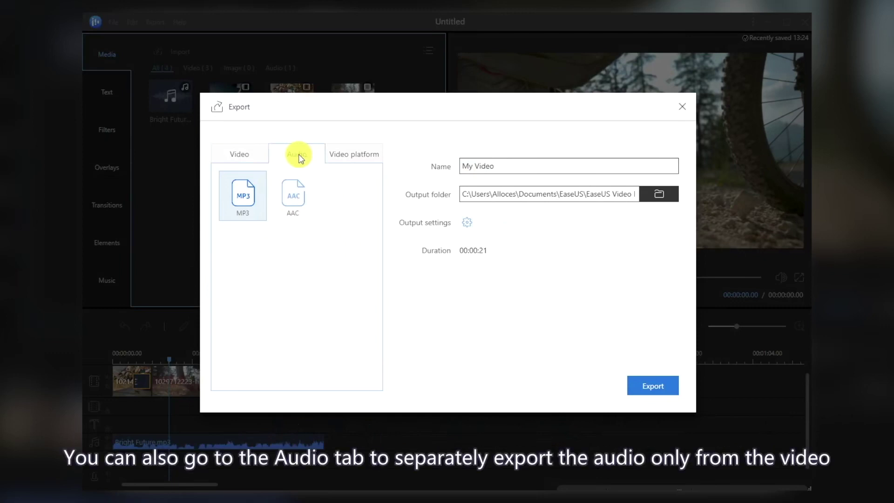
left_click(351, 159)
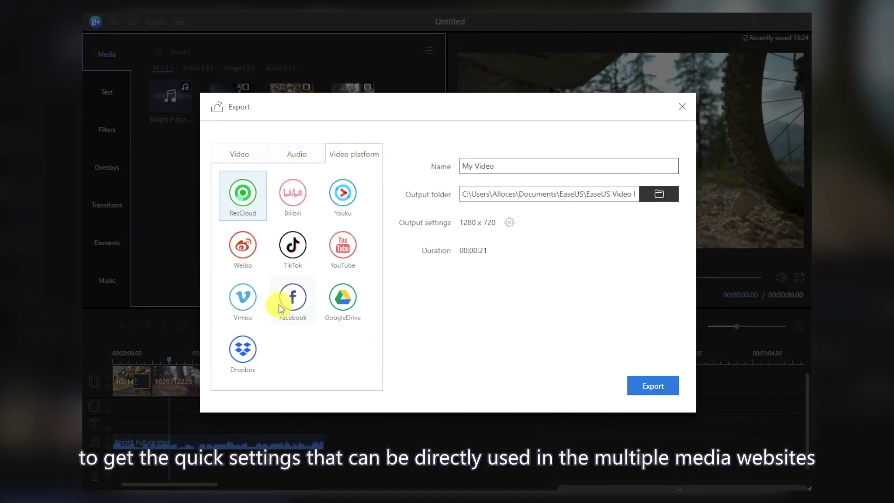
left_click(244, 160)
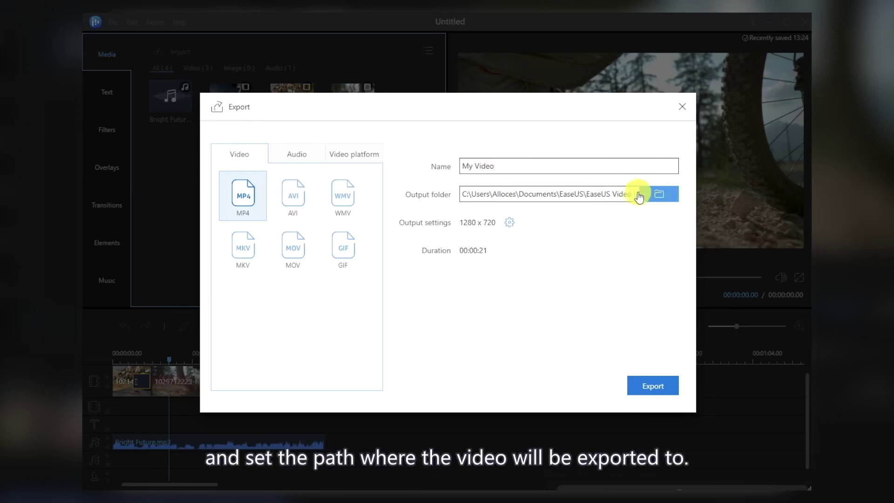
Open the gear output settings and keep H.264 in the Encoder dropdown.
left_click(510, 224)
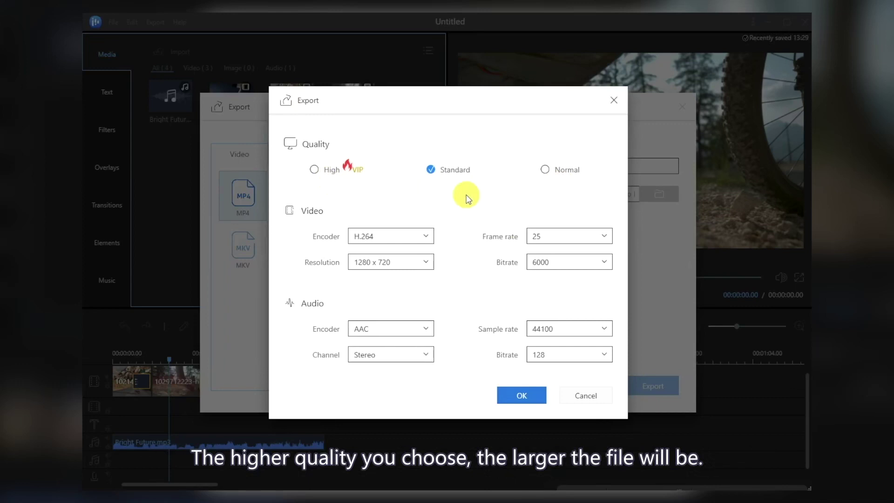
left_click(427, 238)
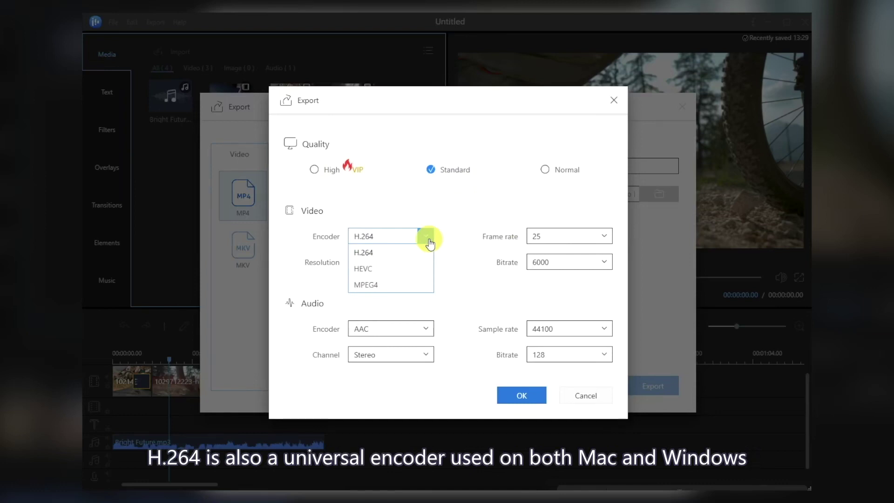
left_click(429, 242)
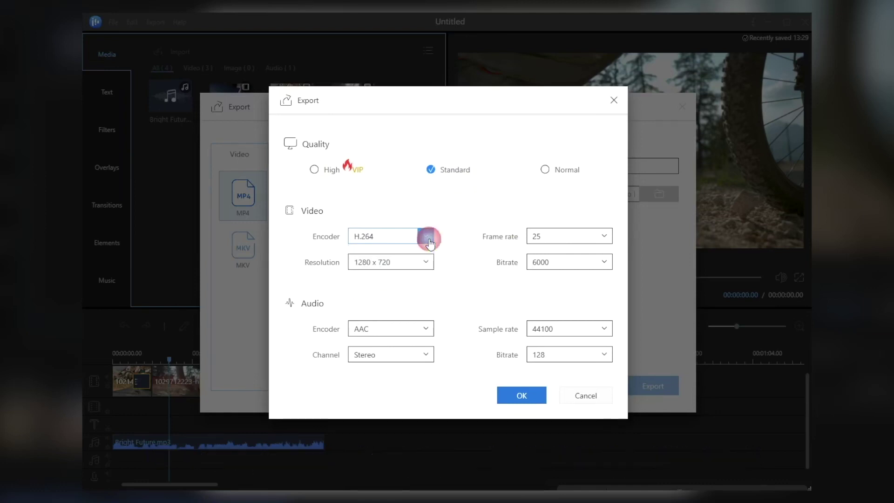
Set frame rate to 30, keeping resolution 1280 x 720 and bitrate 6000.
left_click(602, 244)
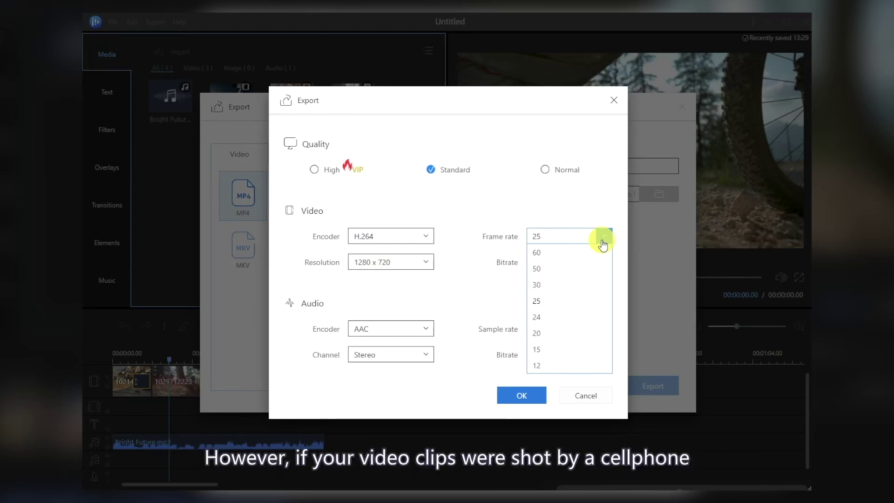
left_click(597, 284)
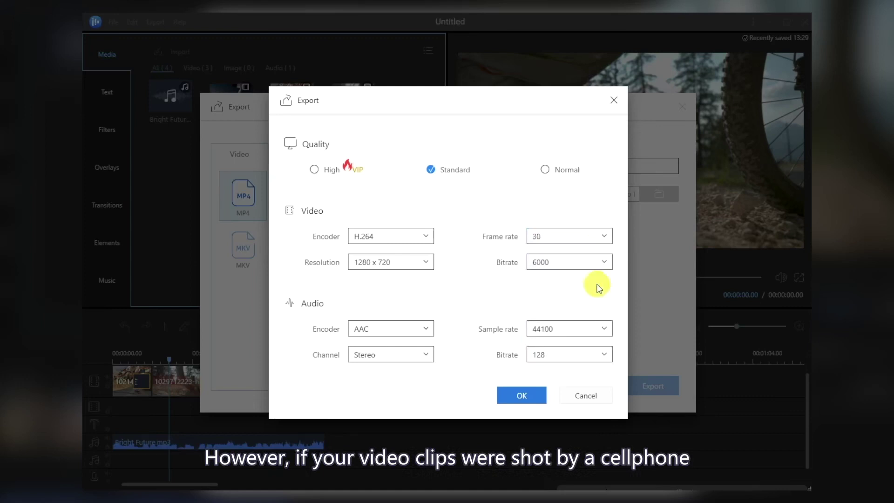
left_click(428, 263)
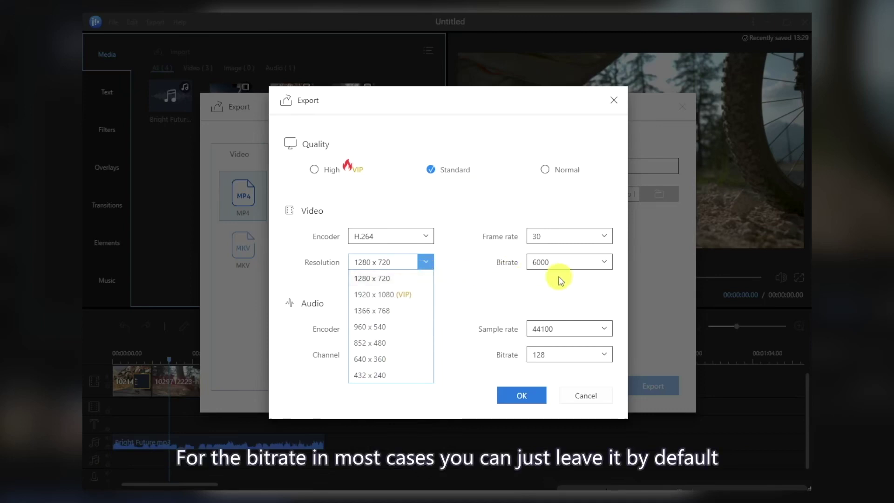
left_click(582, 279)
left_click(604, 269)
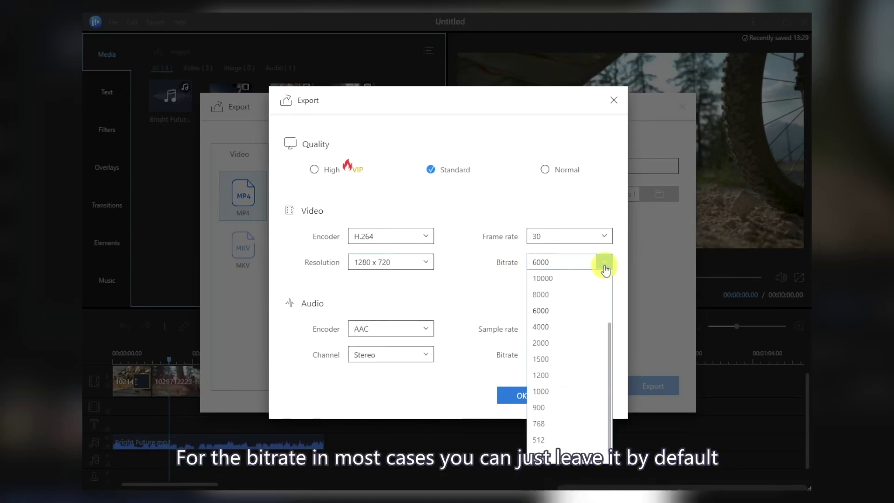
left_click(604, 269)
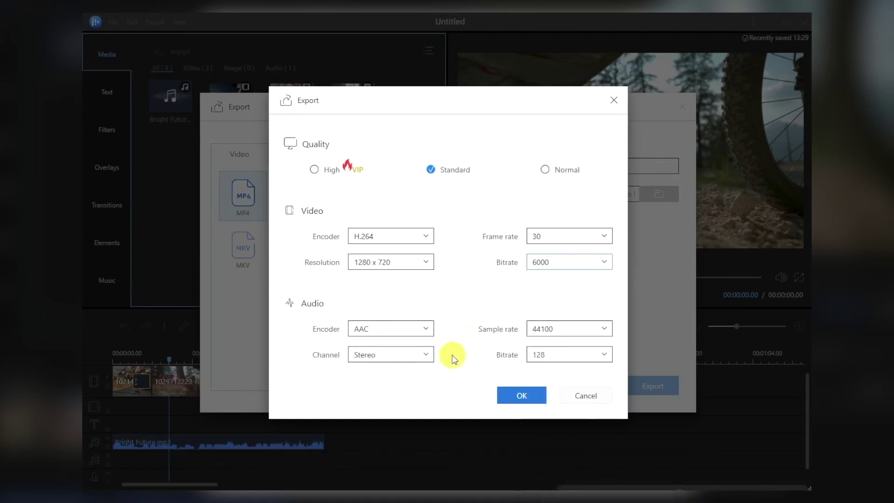
left_click(426, 355)
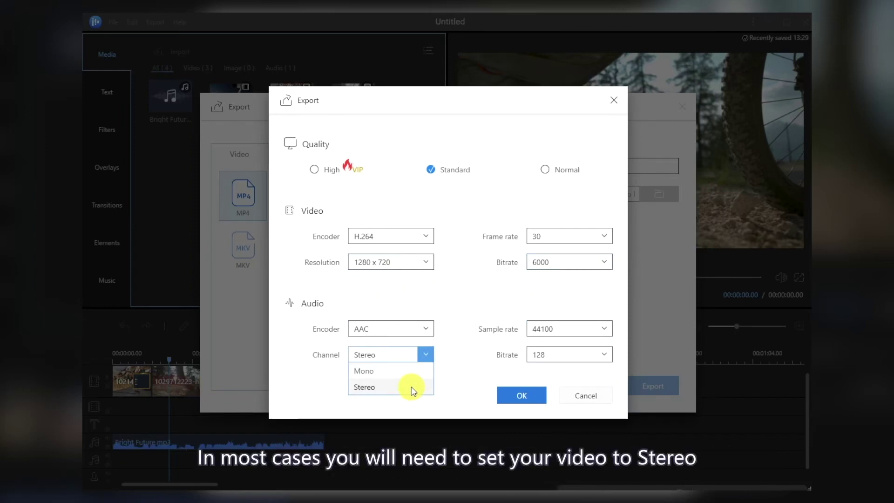
left_click(479, 373)
left_click(602, 331)
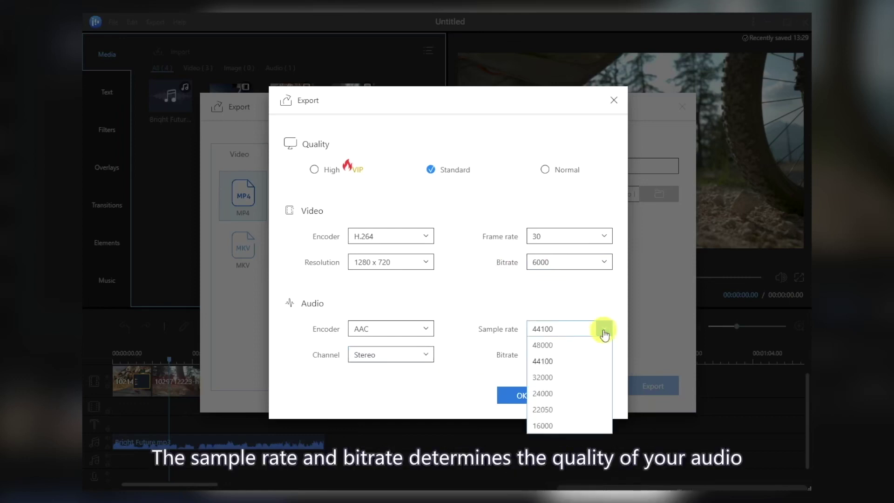
left_click(604, 333)
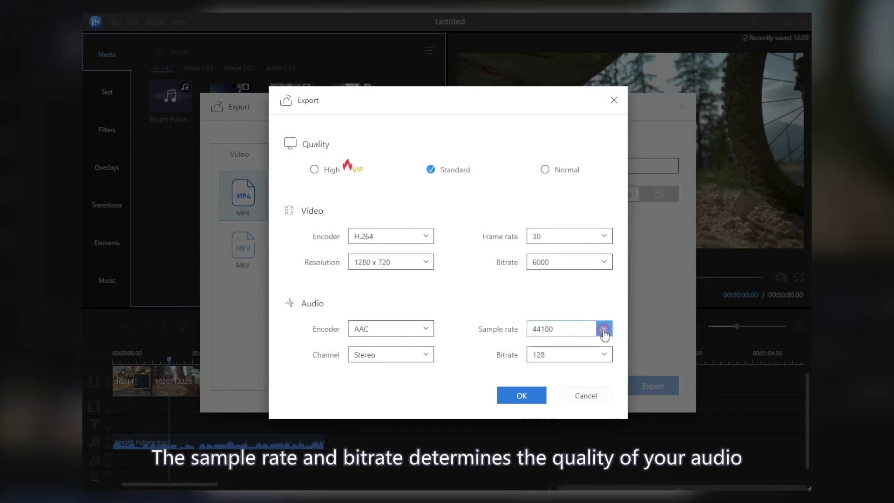
left_click(608, 360)
left_click(609, 361)
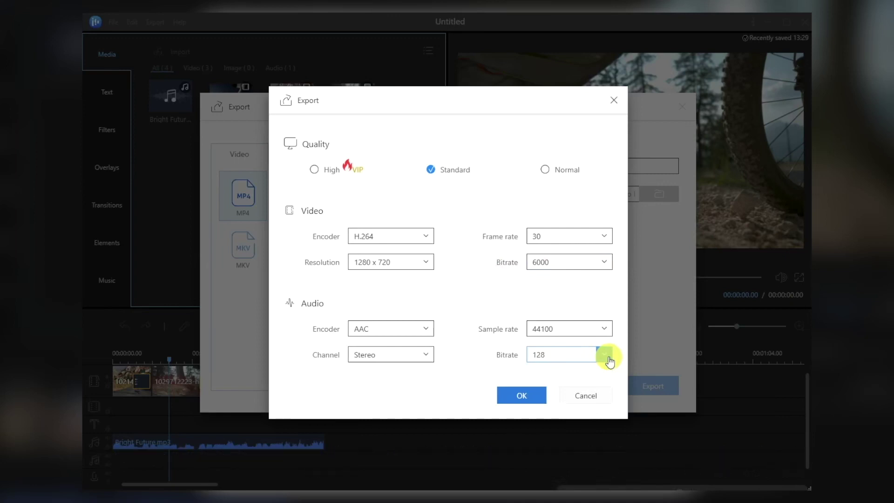
Confirm the output settings and start exporting My Video(1).mp4.
left_click(520, 395)
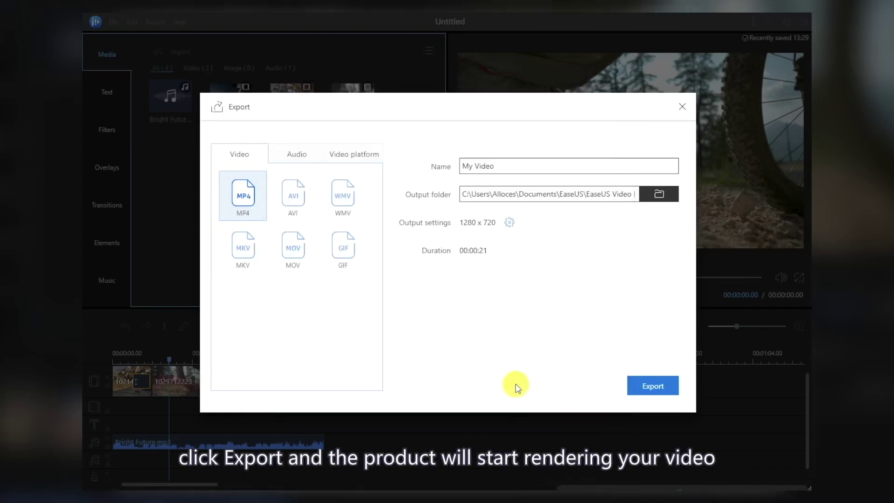
left_click(649, 389)
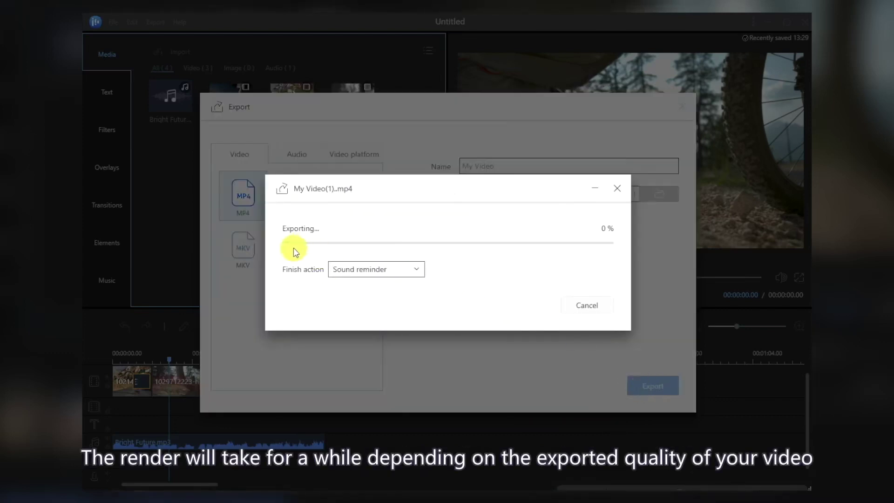